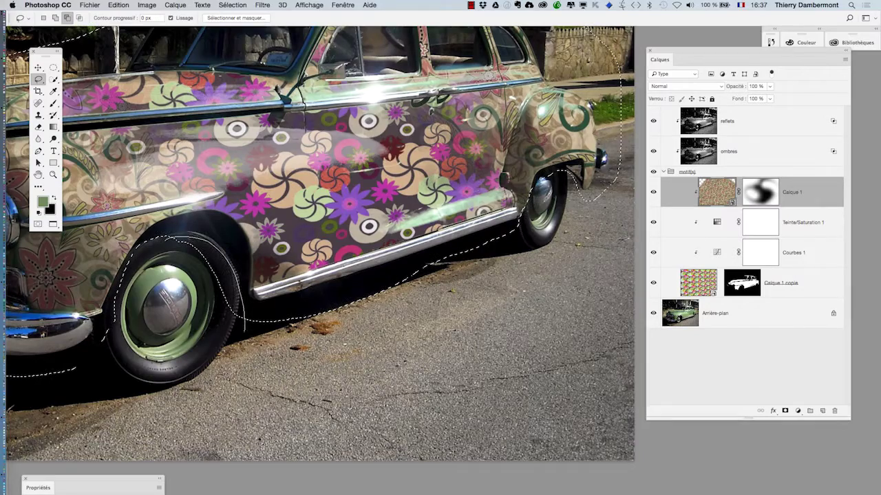
- Refine the lasso selection along the rear wheel arch so that it excludes the rear wheel
scroll(413, 262, "right", 3)
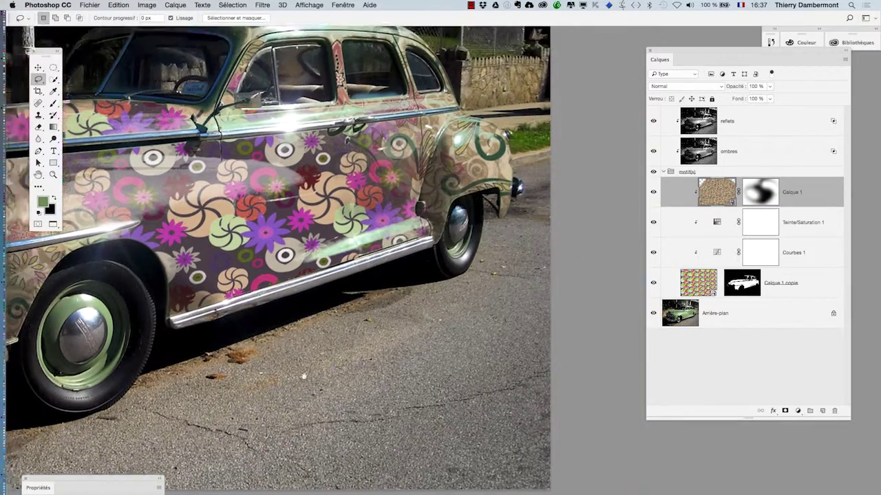
scroll(463, 255, "up", 4)
key("shift")
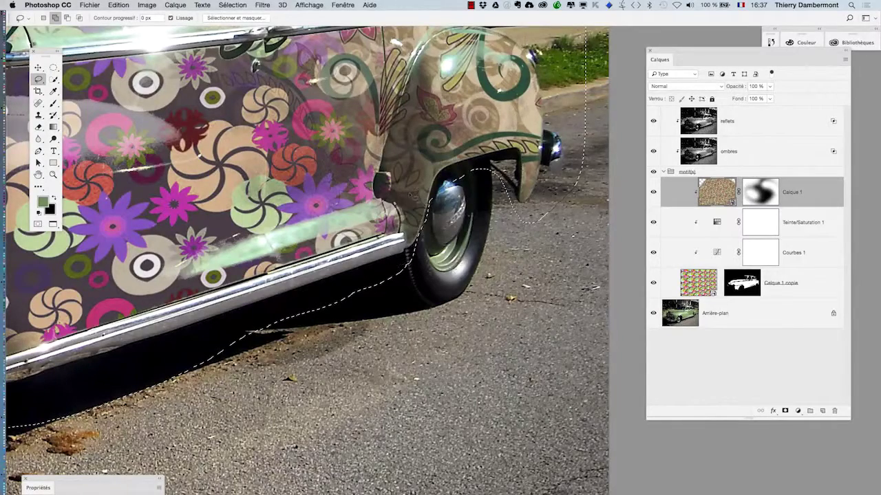
key("alt")
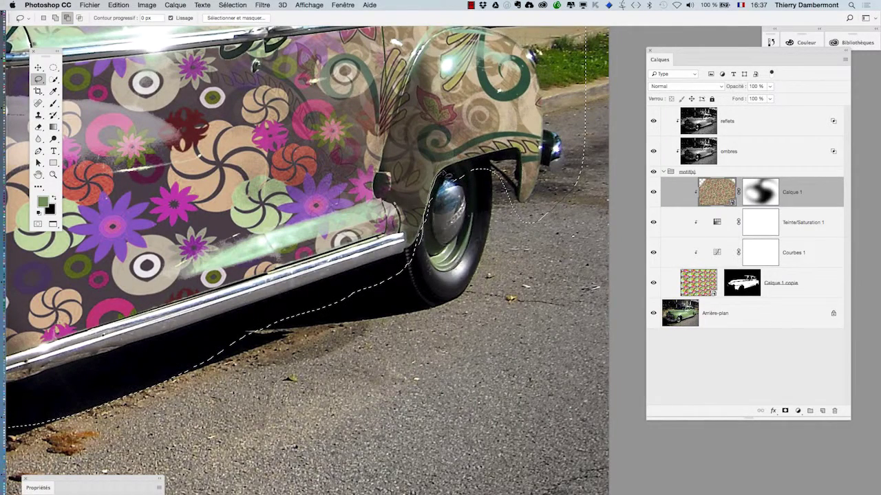
mouse_move(454, 169)
left_mouse_down()
mouse_move(475, 163)
mouse_move(514, 180)
mouse_move(516, 214)
mouse_move(491, 230)
left_mouse_up()
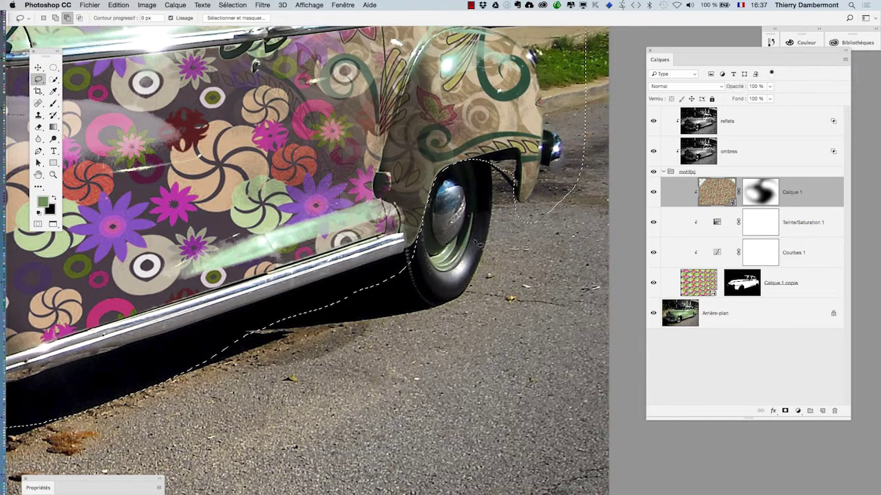
- Correct the selection outline in the gap between the rear wheel and the back edge of the fender with the Lasso
scroll(484, 226, "down", 2)
left_click_drag(490, 183, 505, 201)
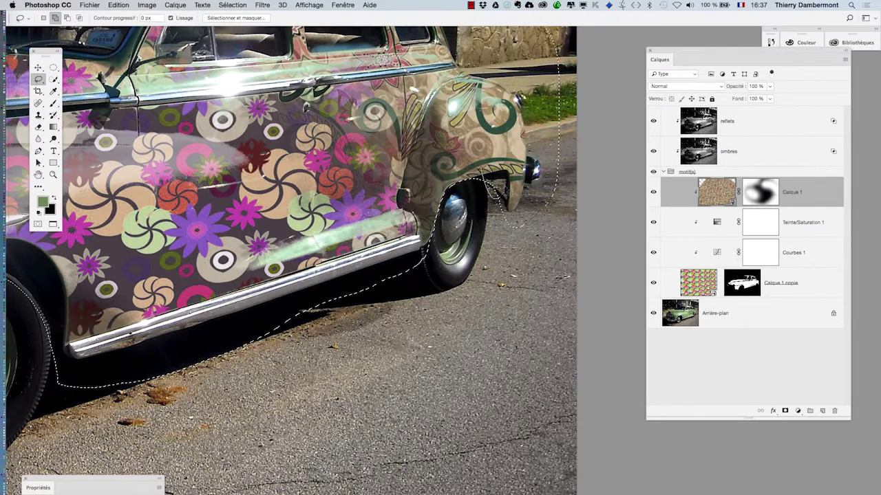
left_click_drag(475, 181, 473, 177)
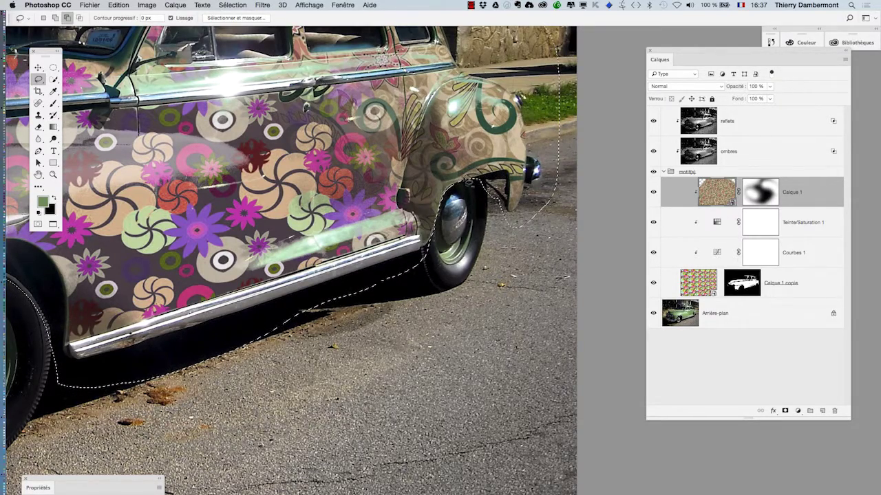
scroll(473, 180, "down", 5)
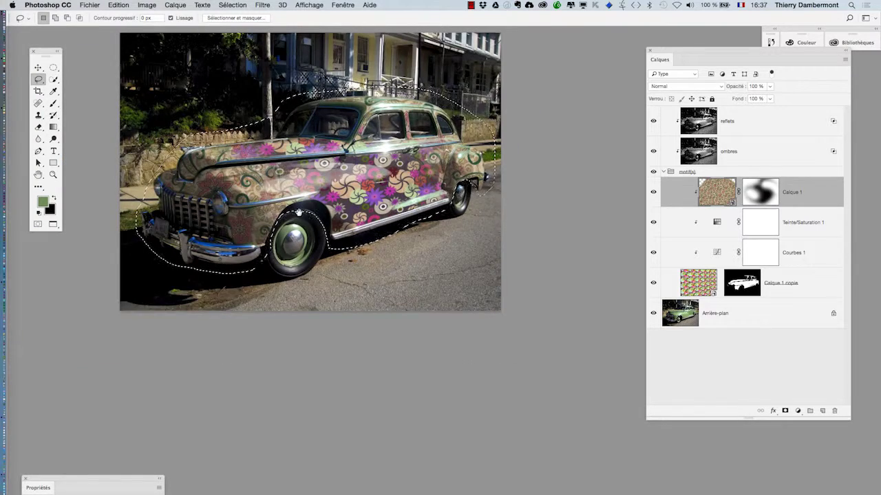
left_click_drag(299, 213, 307, 238)
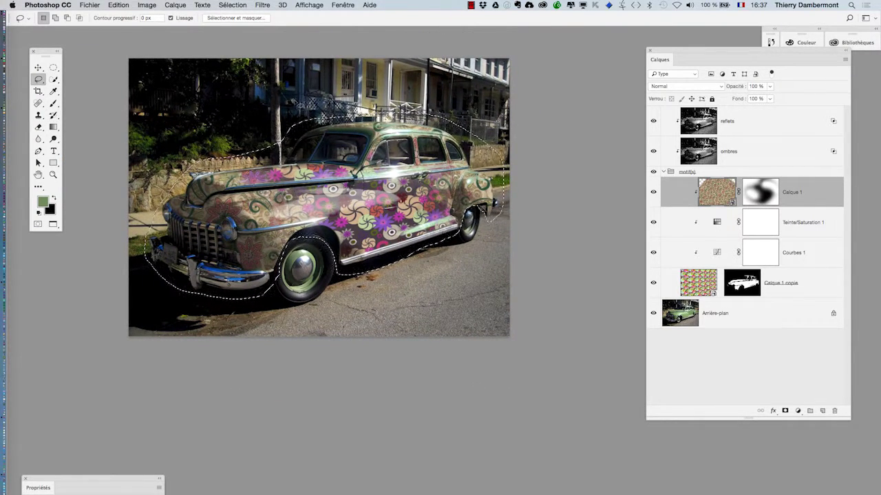
key("alt")
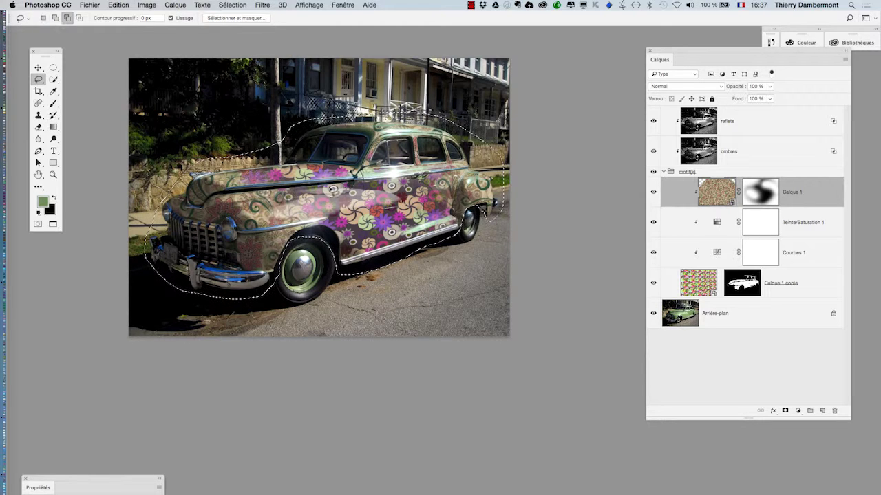
scroll(323, 206, "down", 2)
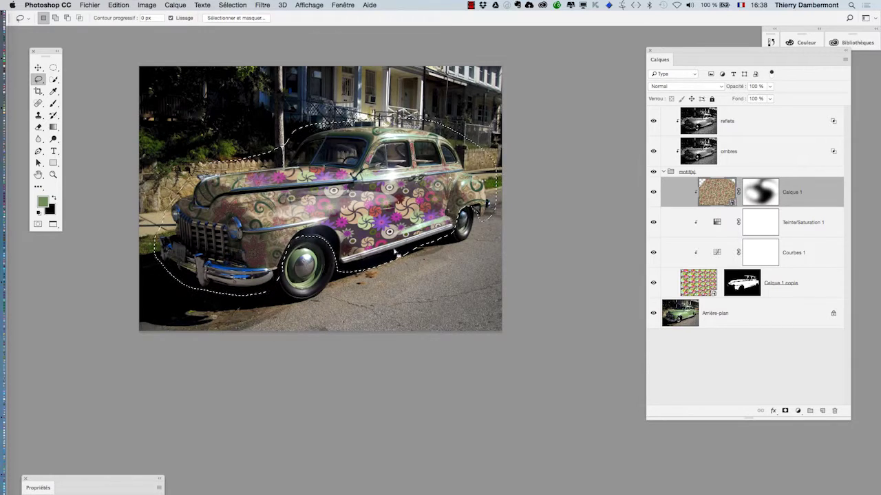
- Add a Teinte/Saturation adjustment layer above the Arrière-plan layer, masked by the car selection
key("shift")
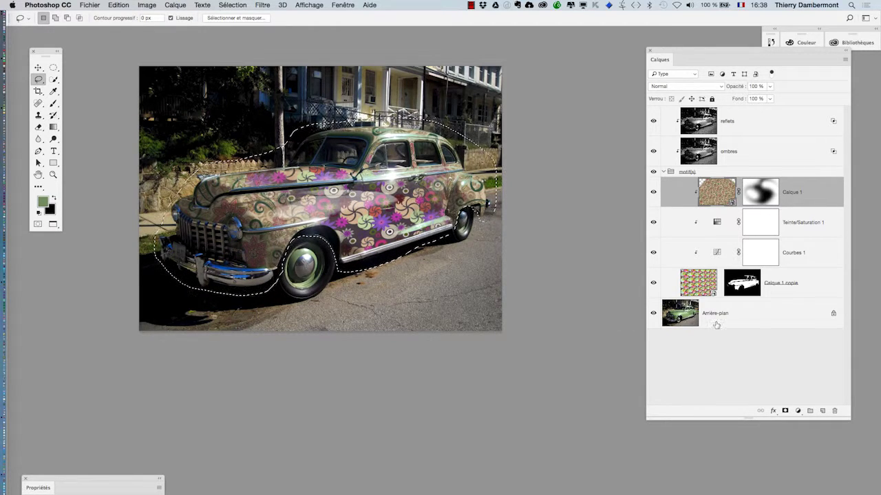
left_click(717, 319)
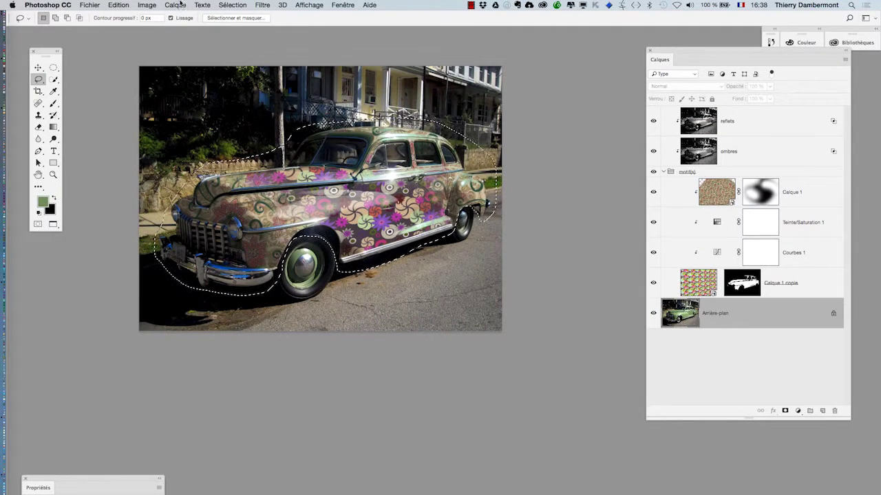
left_click(147, 5)
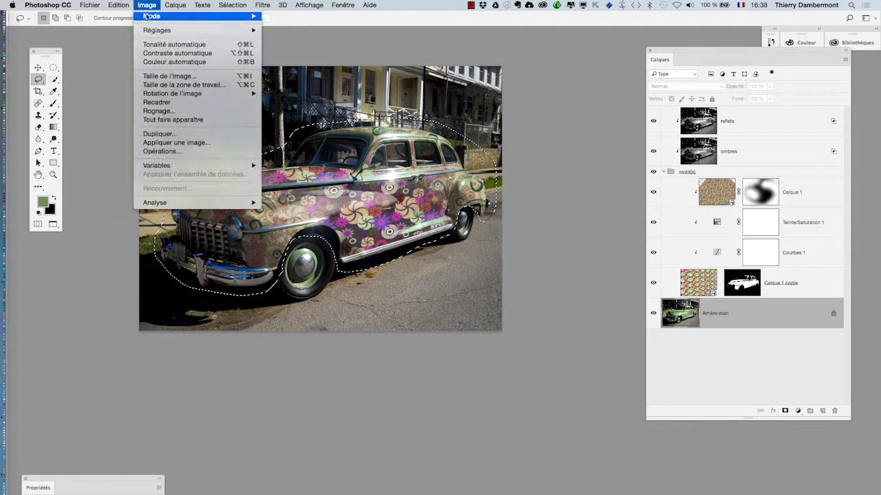
mouse_move(174, 5)
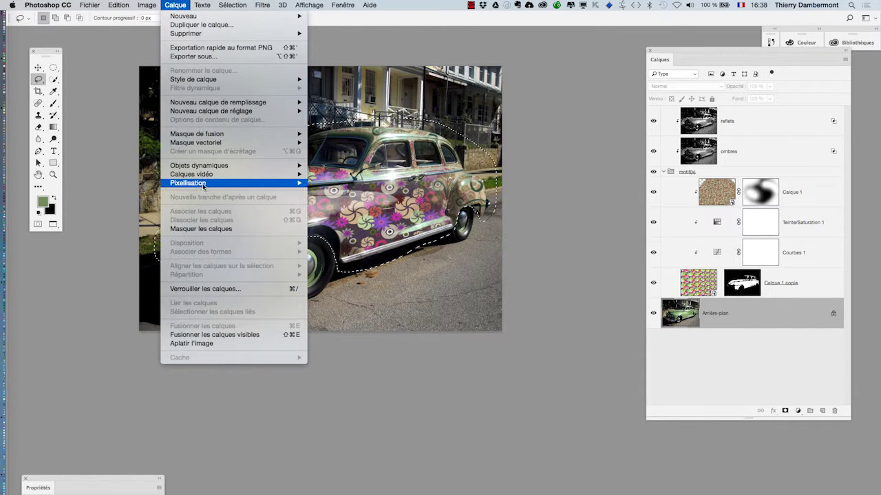
mouse_move(201, 113)
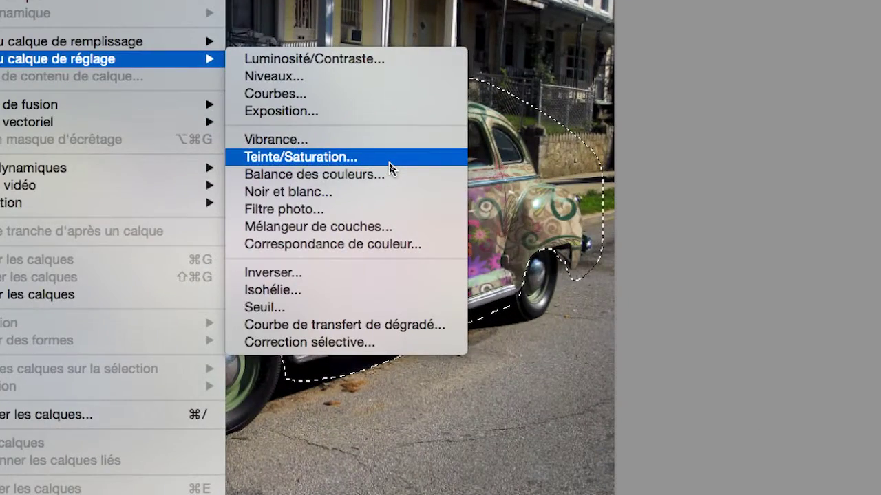
left_click(390, 164)
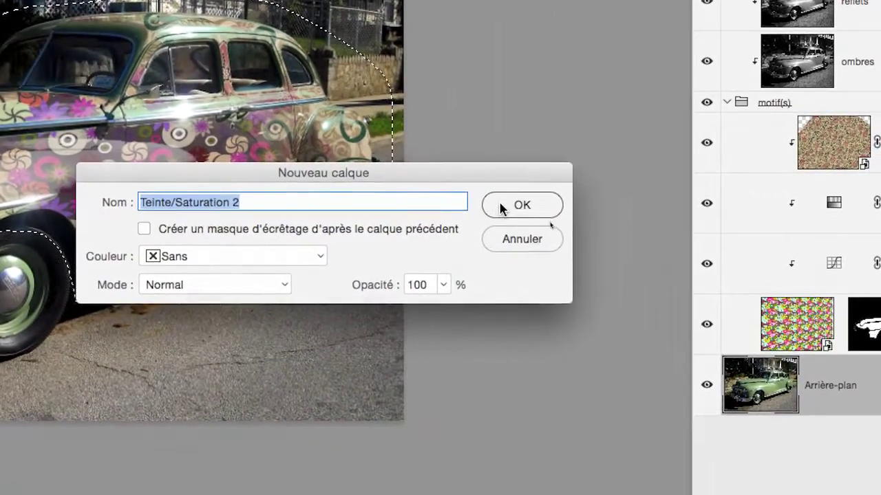
left_click(502, 206)
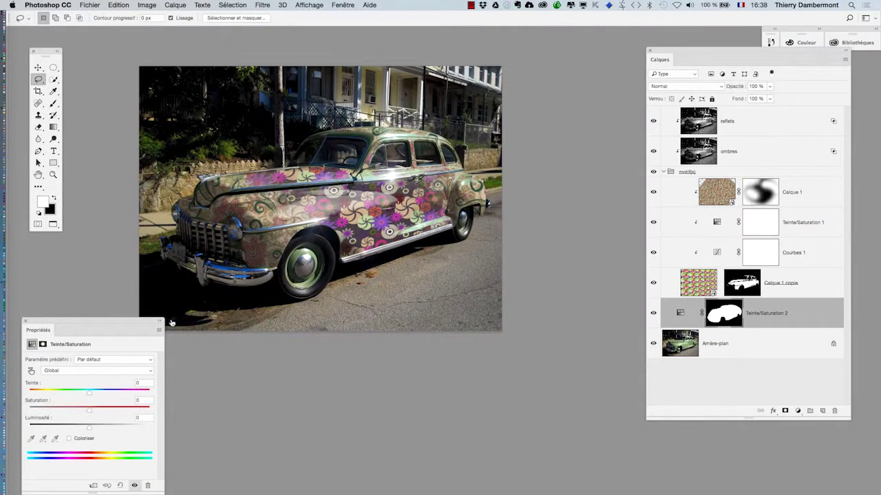
- Set the saturation of the new Teinte/Saturation adjustment to -74 and move its settings clear of the car's front
left_click_drag(92, 321, 366, 187)
left_click_drag(250, 252, 313, 277)
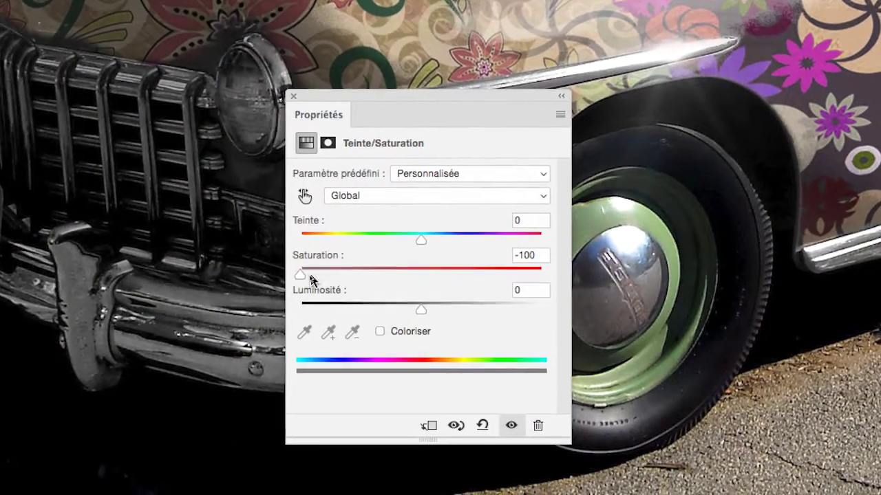
left_click(316, 277)
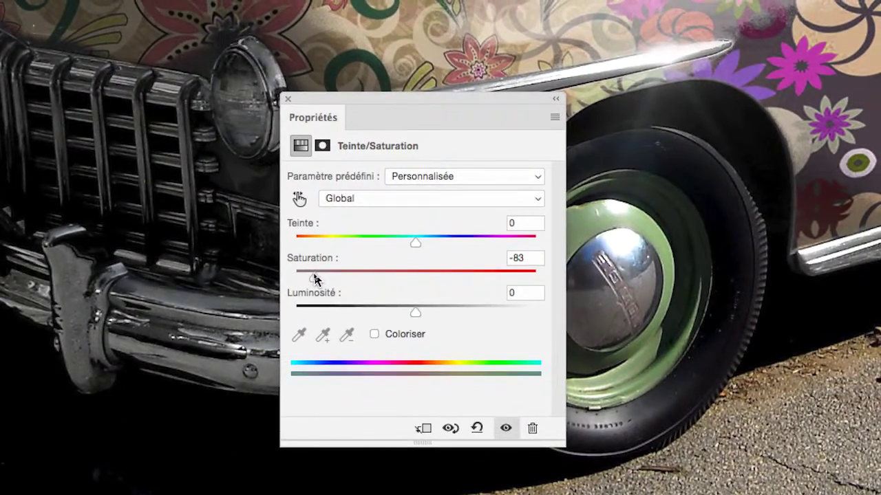
left_click_drag(316, 277, 320, 278)
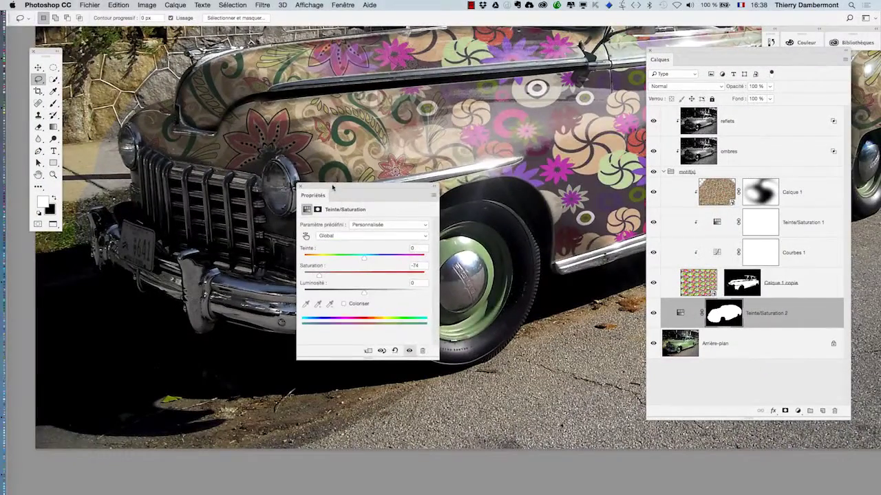
left_click_drag(332, 187, 509, 67)
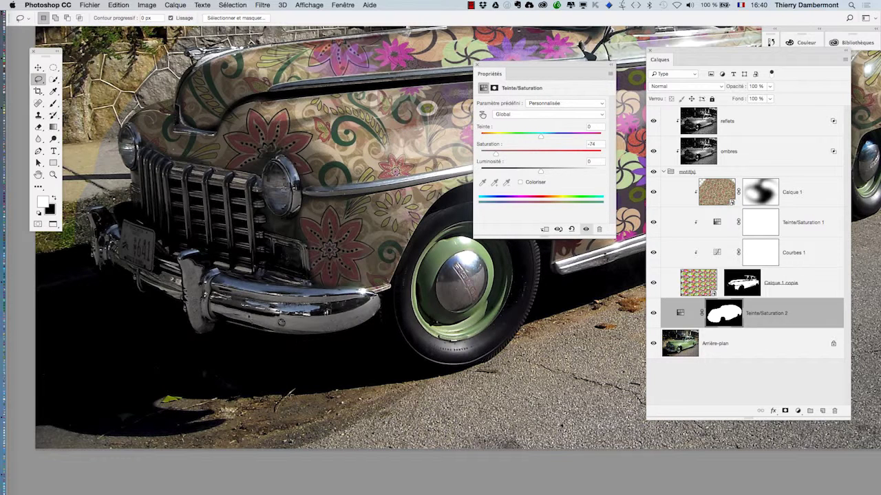
- Convert the Arrière-plan layer into a smart object
scroll(231, 299, "up", 1)
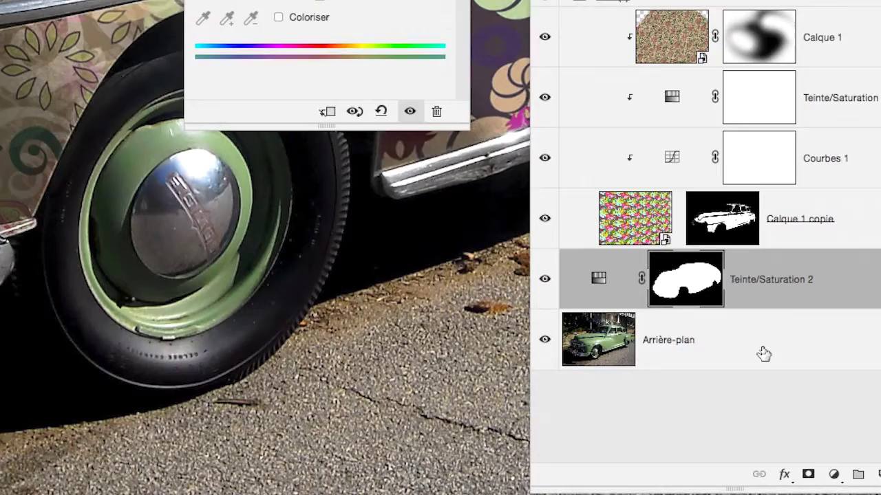
left_click(764, 354)
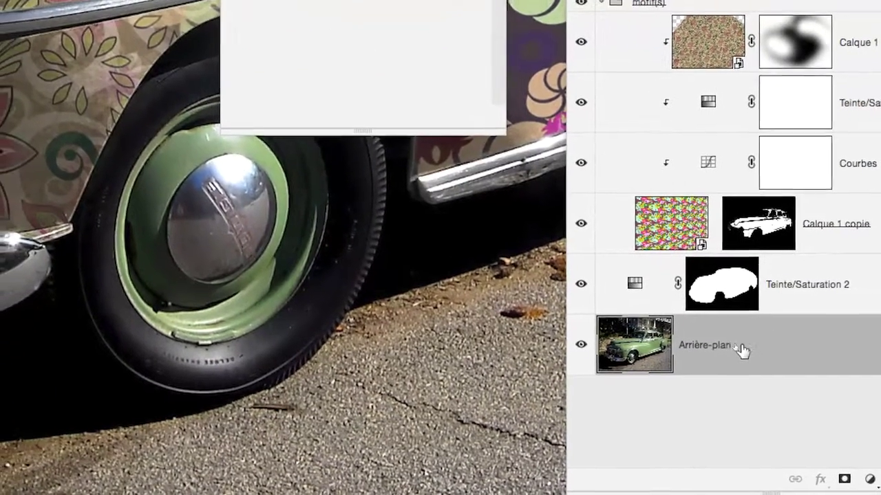
right_click(717, 346)
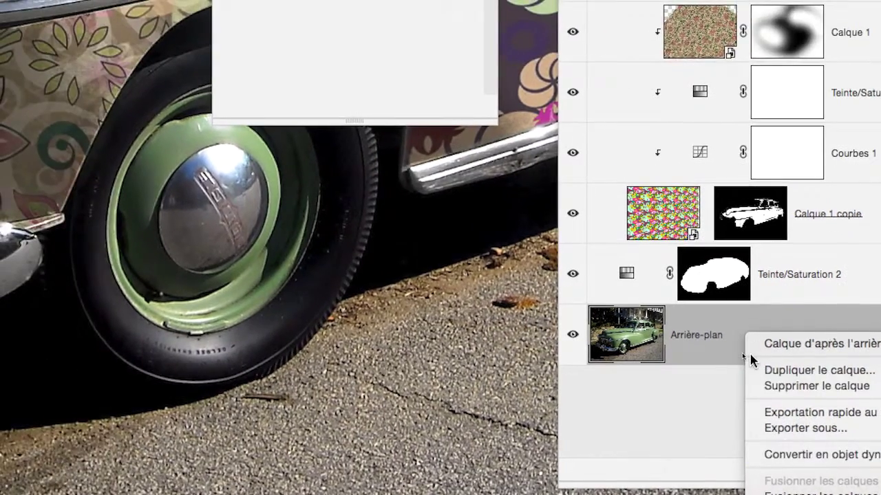
left_click(614, 275)
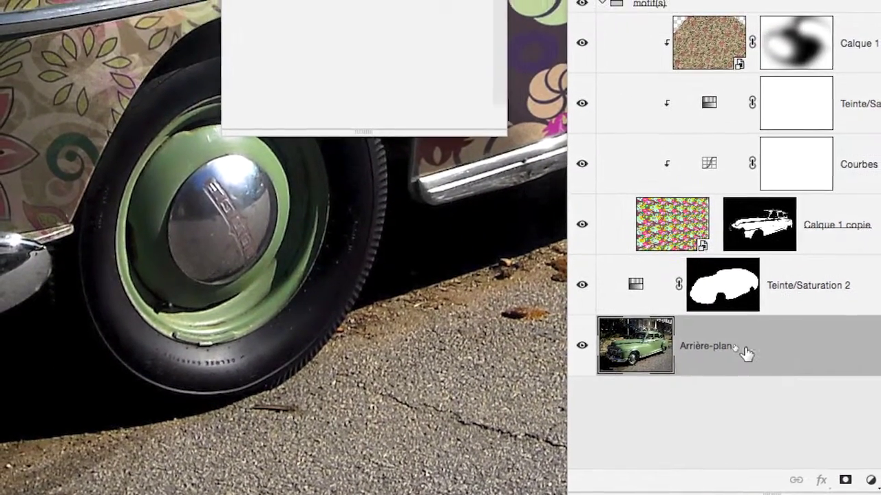
right_click(745, 351)
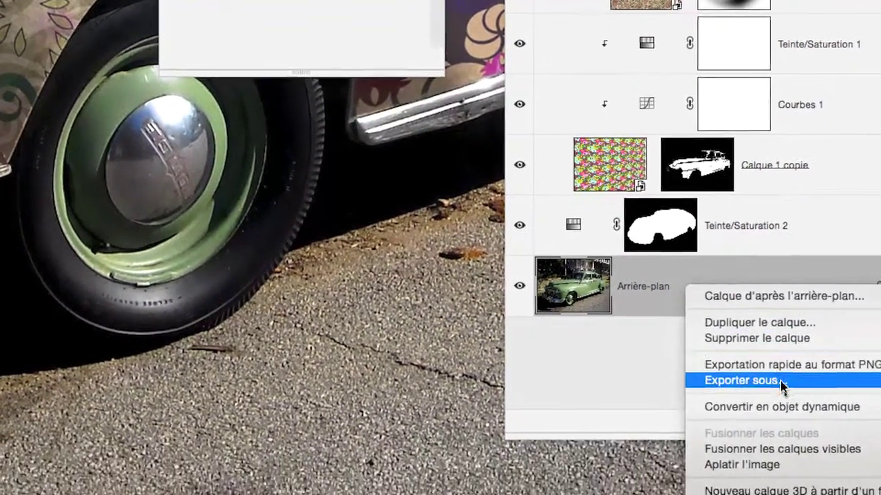
left_click(794, 409)
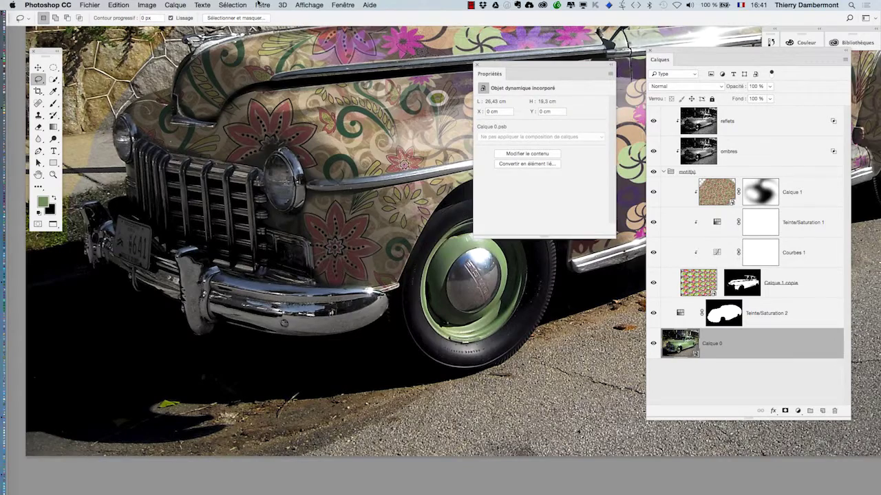
- Open the Accentuation sharpening filter for the background smart object and move its dialog clear of the layer list
left_click(259, 5)
mouse_move(285, 163)
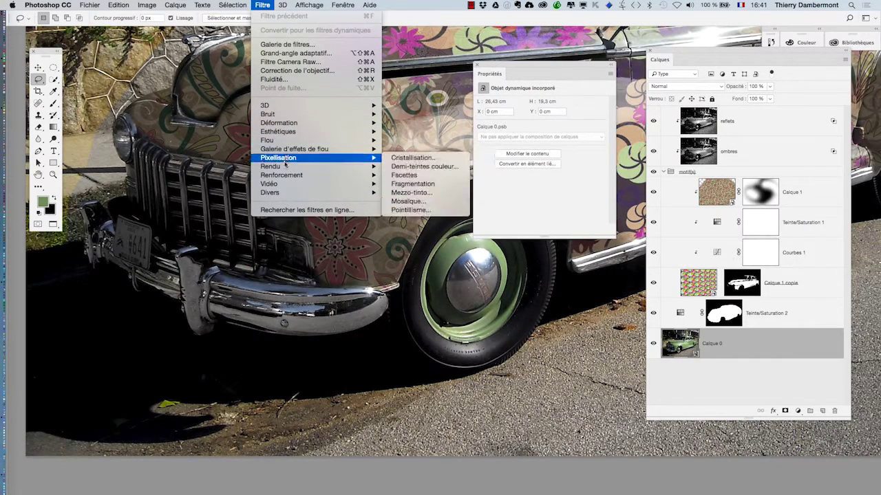
left_click(416, 173)
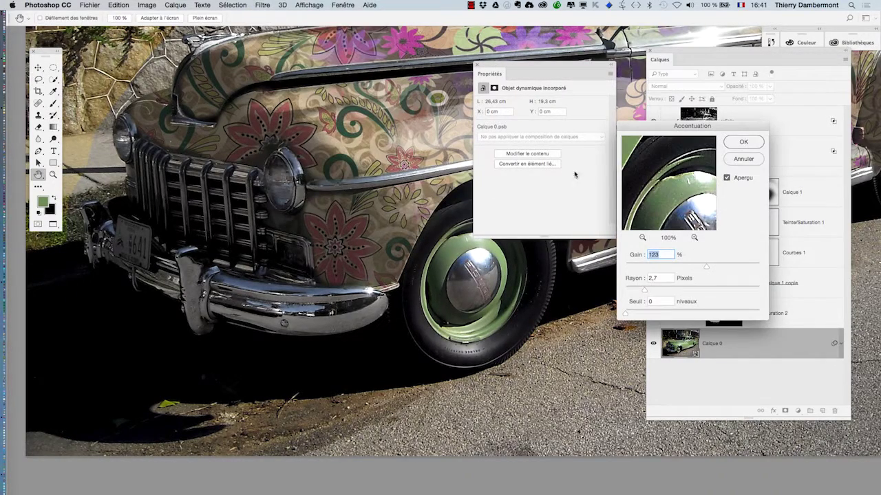
left_click_drag(641, 128, 390, 55)
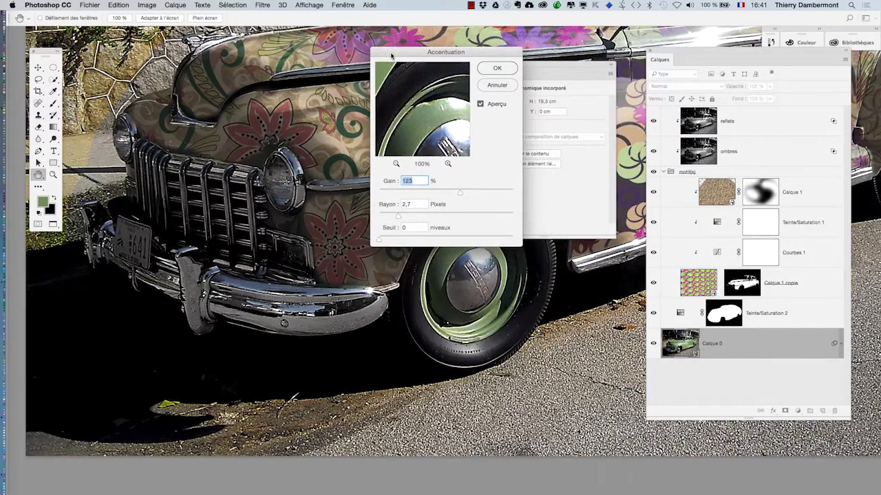
- Set the Accentuation filter's radius to 1,5 pixels and its gain to 44 %
left_click(379, 216)
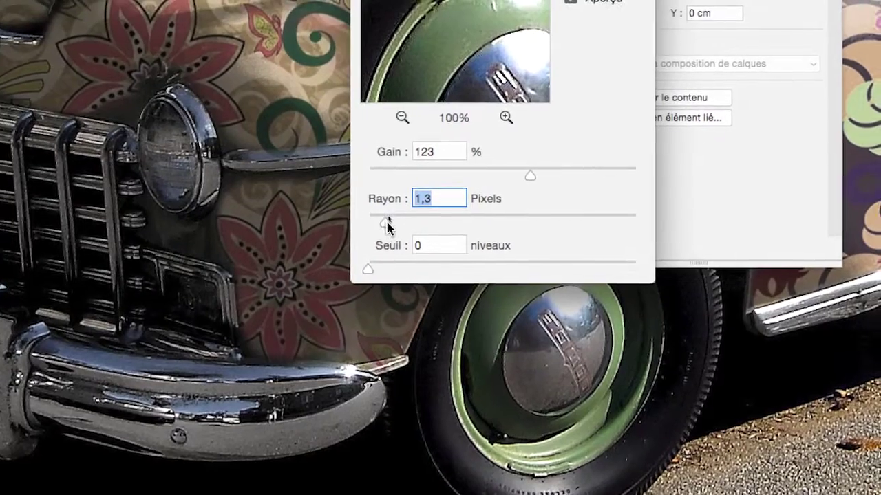
left_click_drag(387, 226, 392, 223)
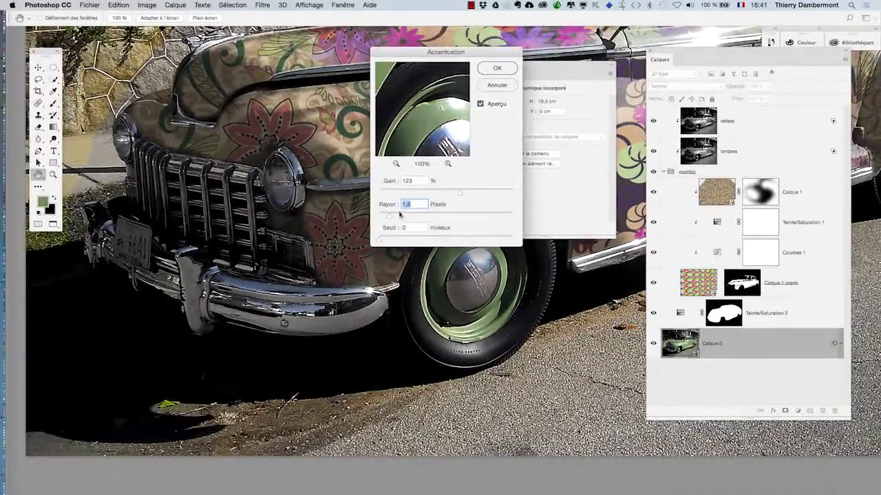
left_click_drag(547, 179, 558, 180)
left_click_drag(473, 195, 411, 194)
- Move the Accentuation dialog off the car's grille and set its gain to 126 % and radius to 3,0 pixels
scroll(199, 181, "up", 3)
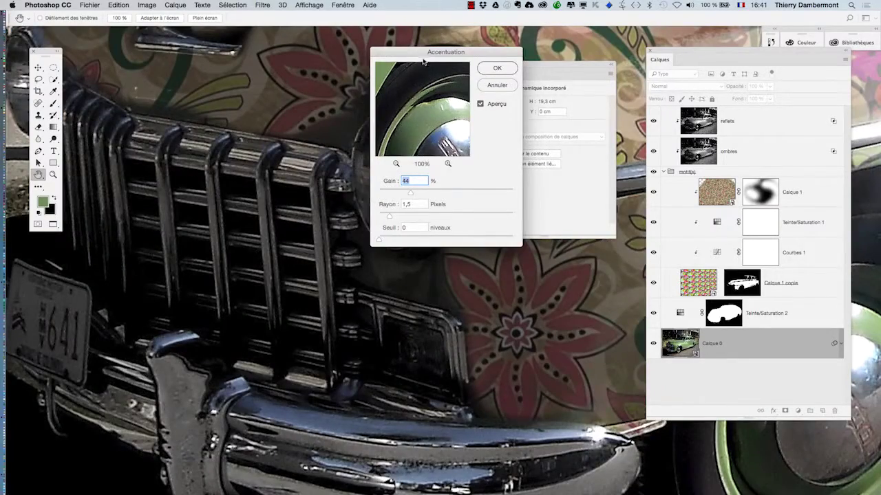
left_click_drag(424, 52, 643, 236)
left_click(681, 377)
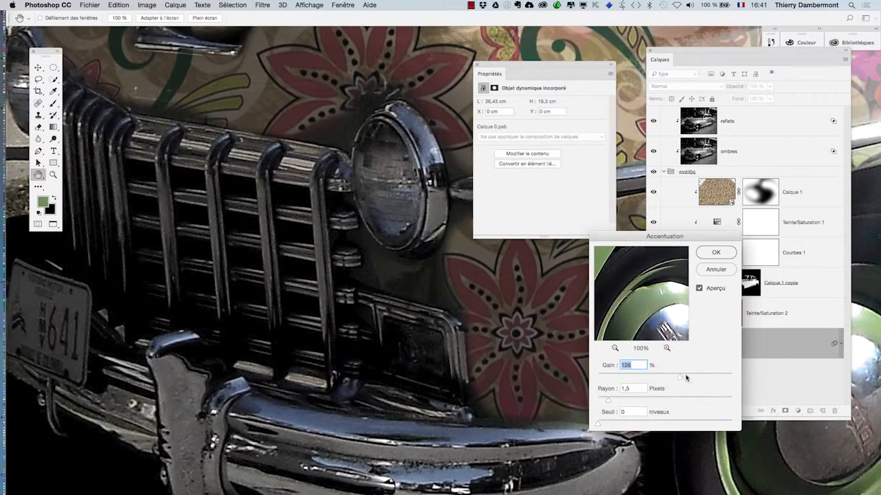
left_click_drag(608, 400, 621, 403)
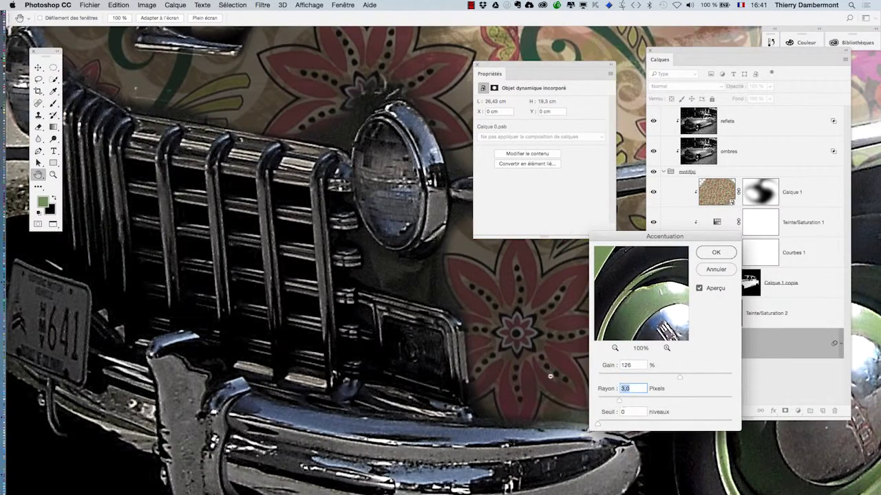
- Compare the car's front with the sharpening preview off and on, and apply the Accentuation filter
scroll(440, 352, "down", 2)
left_click(700, 289)
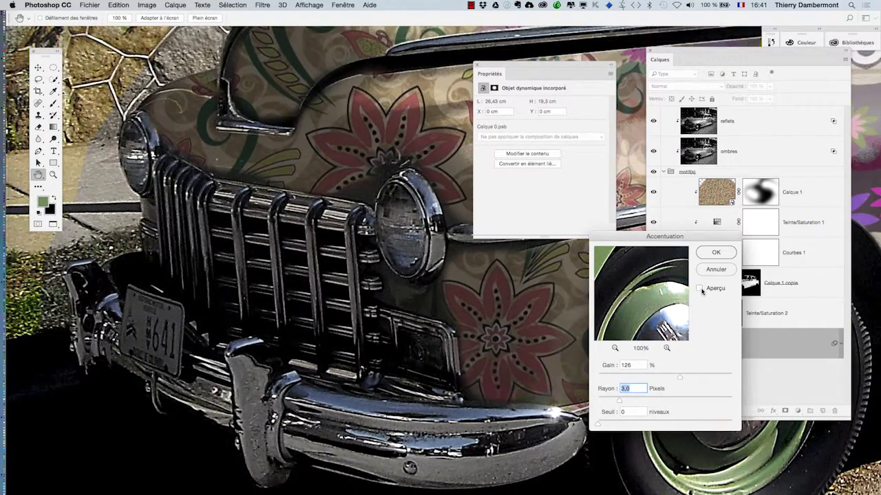
left_click(701, 288)
left_click(700, 289)
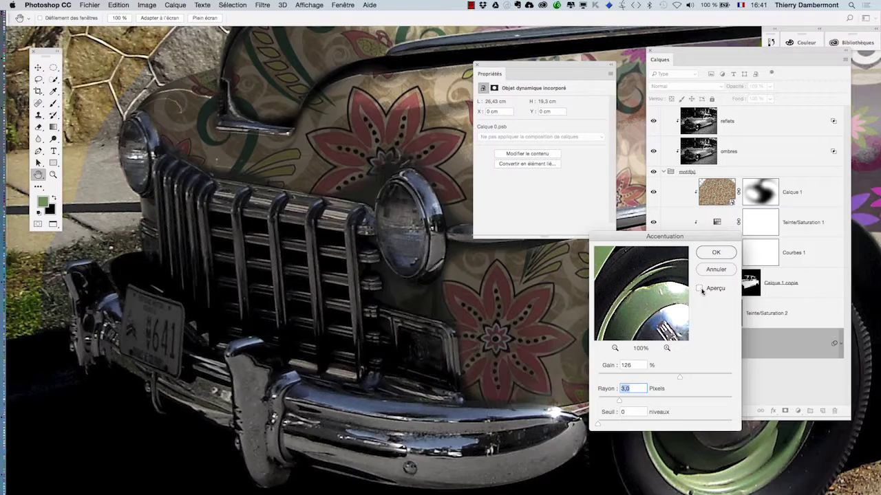
left_click(701, 289)
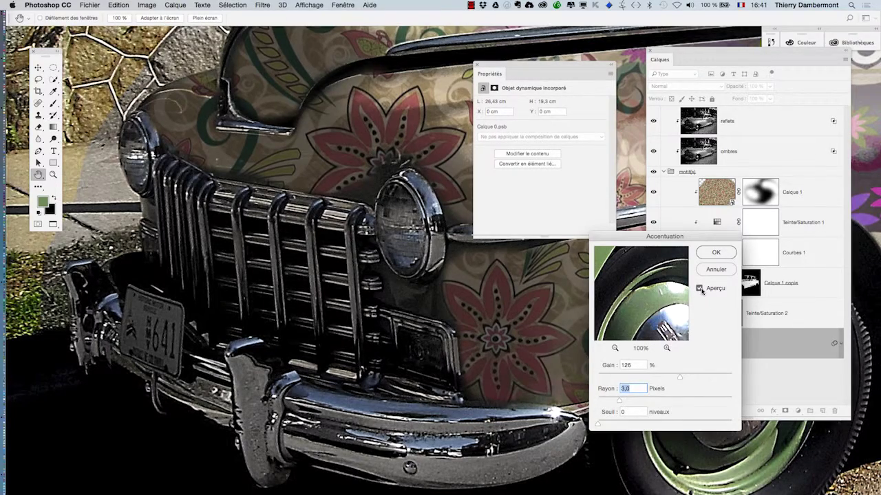
left_click(716, 252)
- Compare the car's front fender and doors with the Accentuation smart filter hidden and shown
scroll(495, 286, "down", 5)
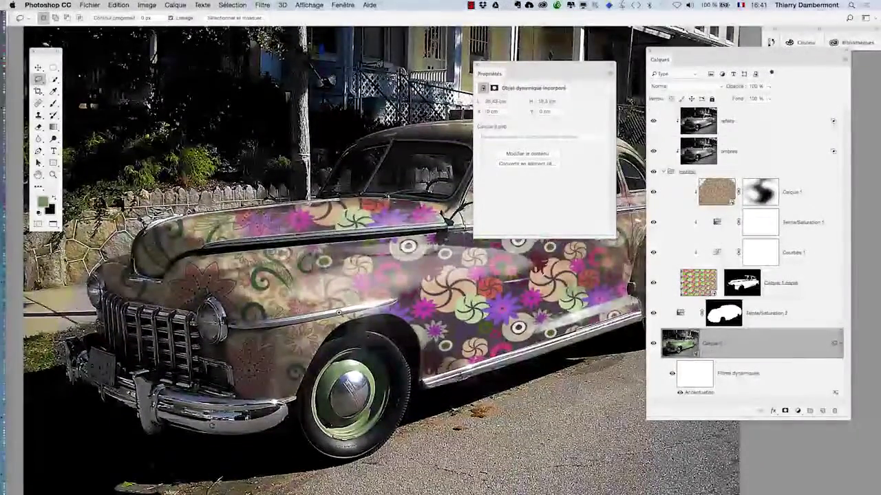
scroll(337, 331, "up", 3)
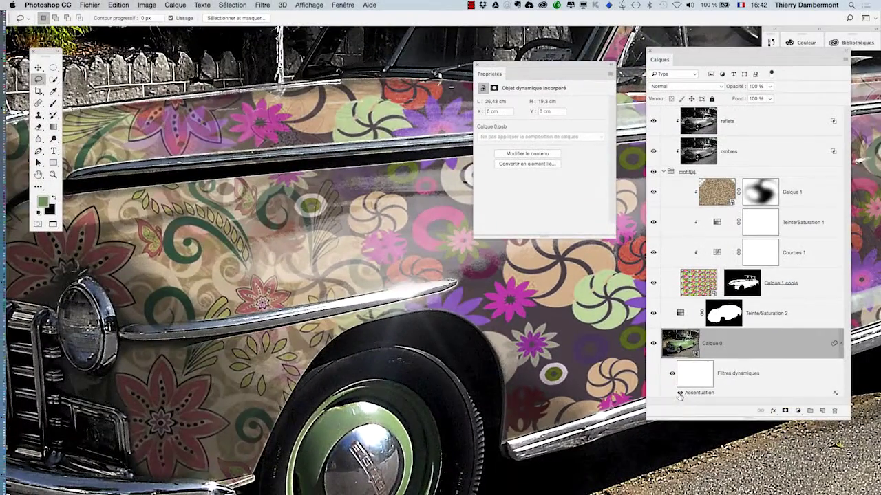
left_click(679, 393)
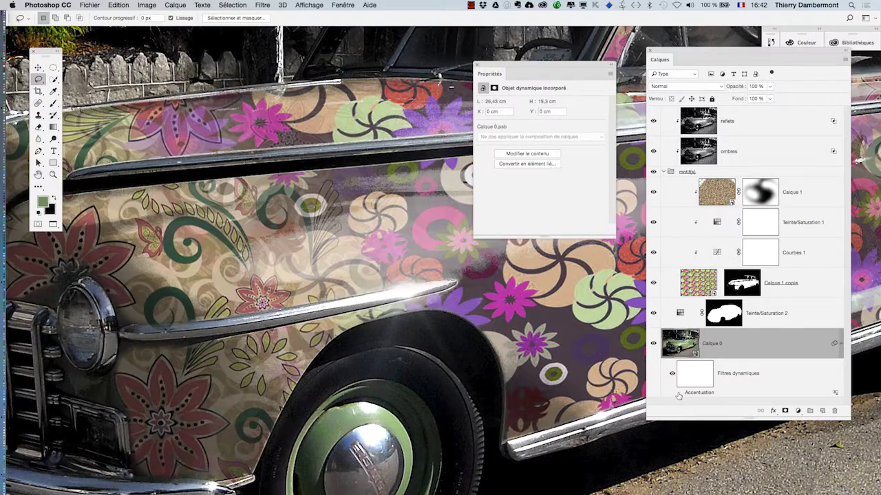
left_click(679, 394)
left_click(679, 394)
left_click(679, 393)
scroll(430, 310, "right", 5)
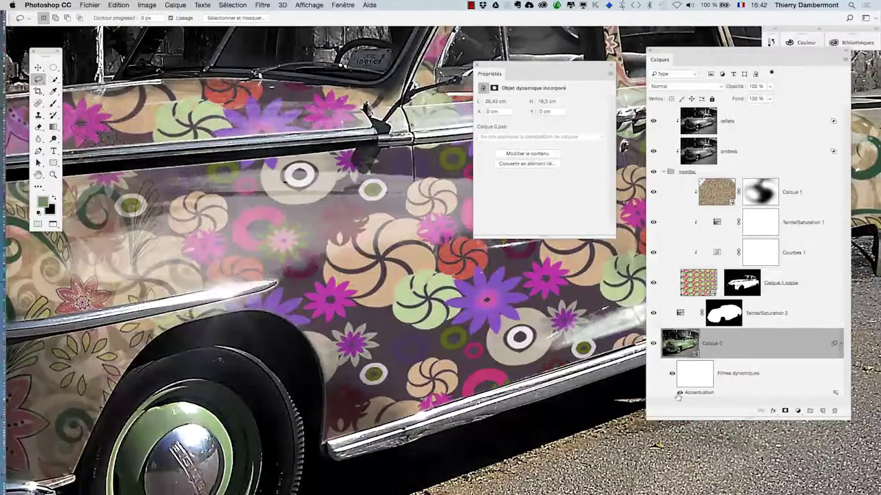
left_click(679, 393)
left_click(679, 394)
scroll(513, 383, "down", 3)
scroll(514, 381, "down", 2)
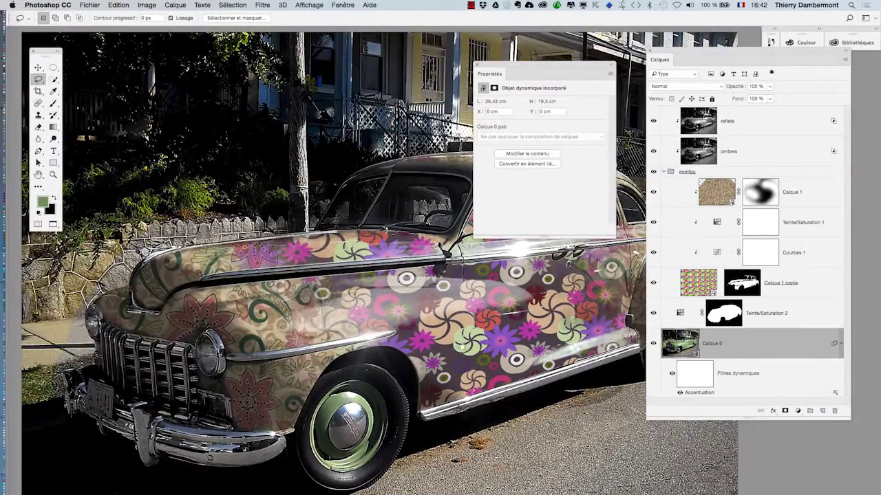
- Close the Propriétés panel so the whole car is uncovered, and lengthen the Calques panel
scroll(507, 358, "down", 2)
left_click_drag(392, 425, 449, 337)
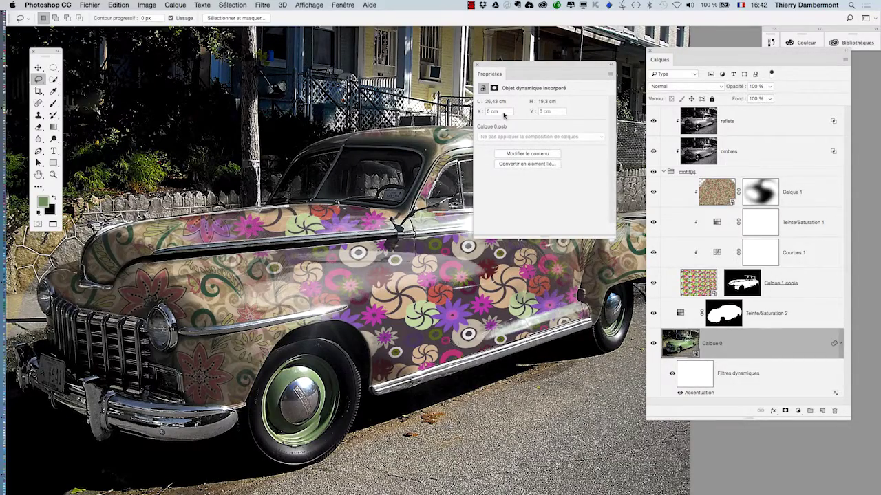
left_click(480, 66)
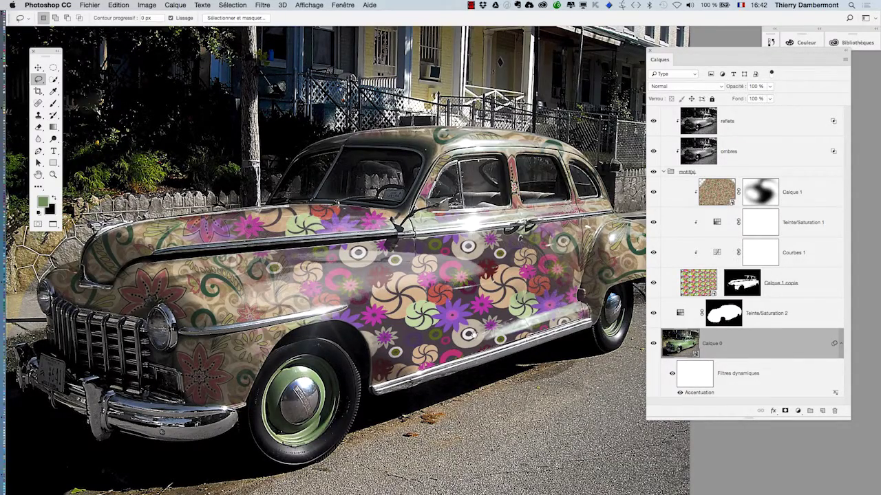
left_click_drag(471, 335, 719, 236)
key("super+plus")
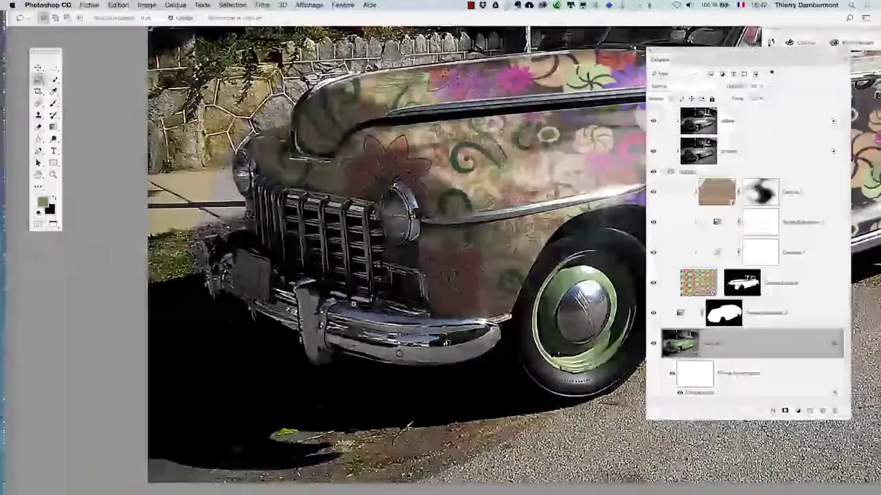
key("super+plus")
key("super+minus")
key("super+minus")
key("super+minus")
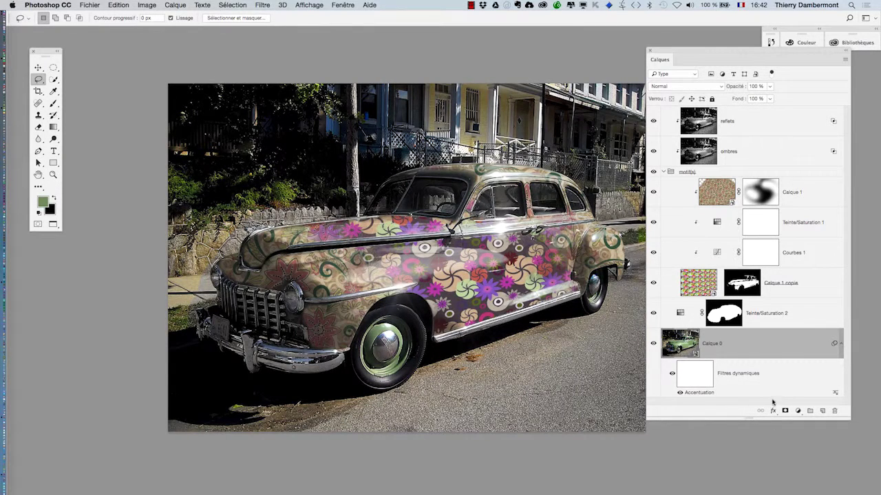
left_click_drag(849, 421, 853, 471)
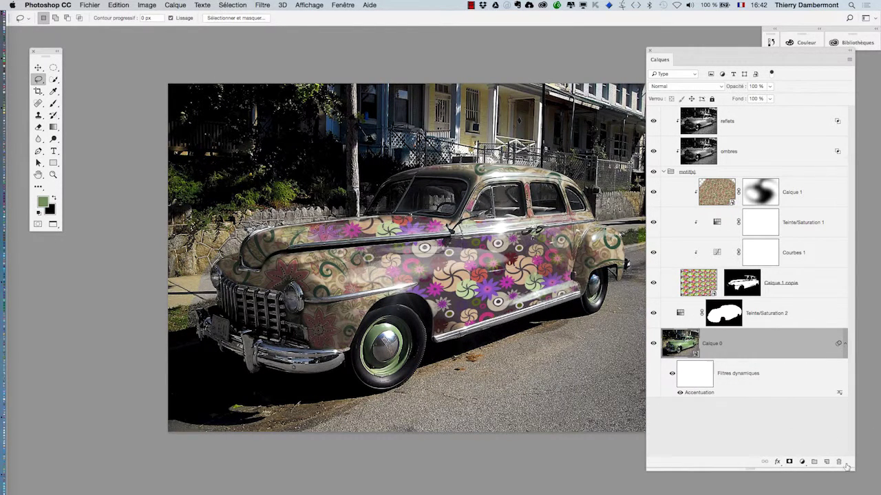
- Paint black over the front wheel on the smart filter mask of Calque 0 with a reduced brush to remove its sharpening
scroll(327, 330, "up", 3)
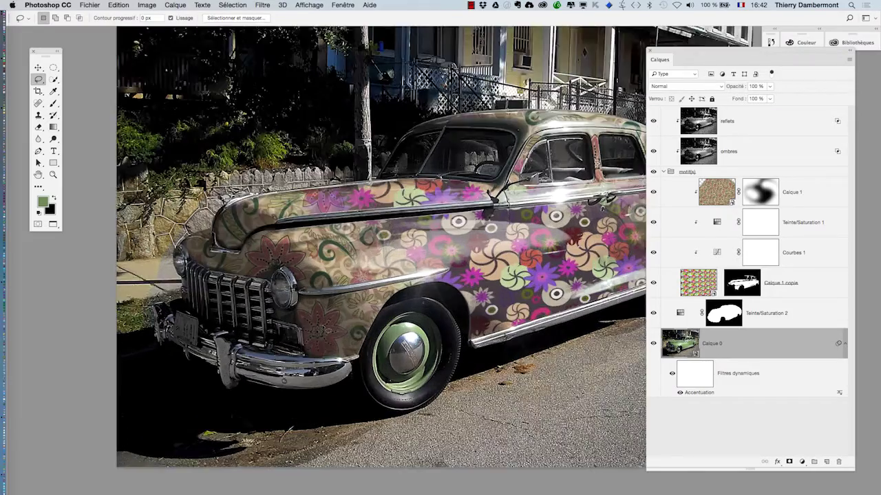
scroll(408, 361, "up", 1)
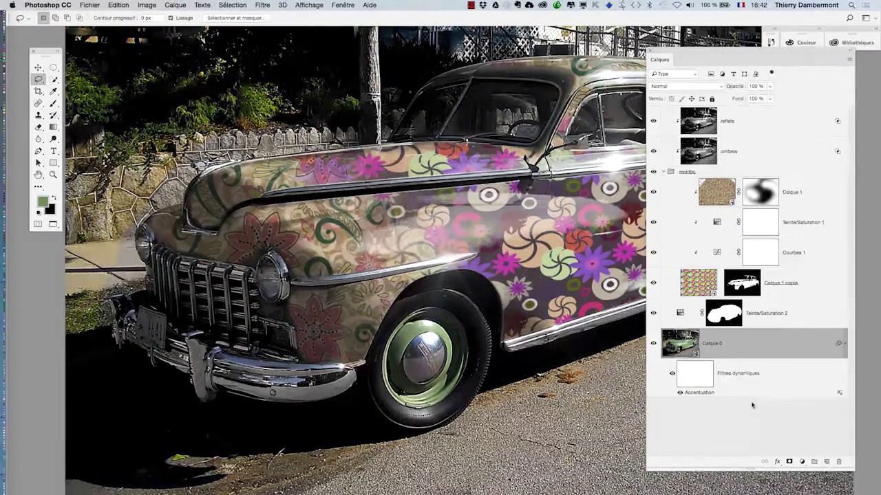
left_click(697, 385)
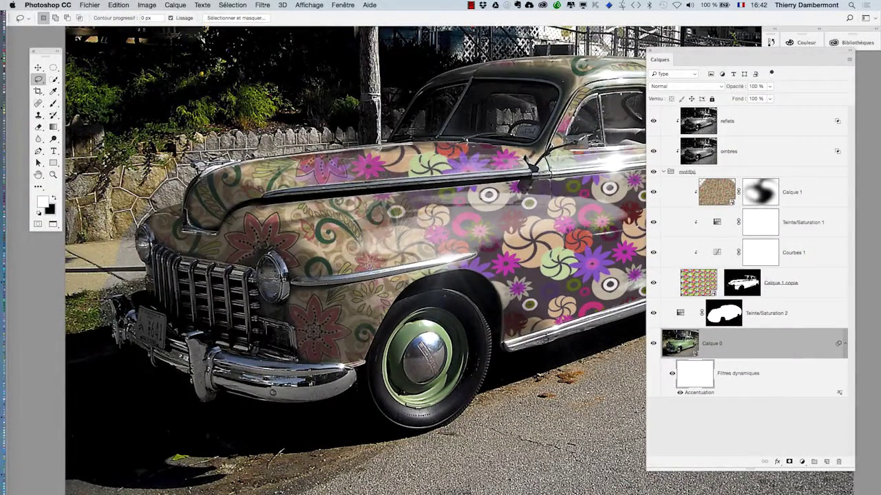
left_click(53, 103)
left_click(53, 198)
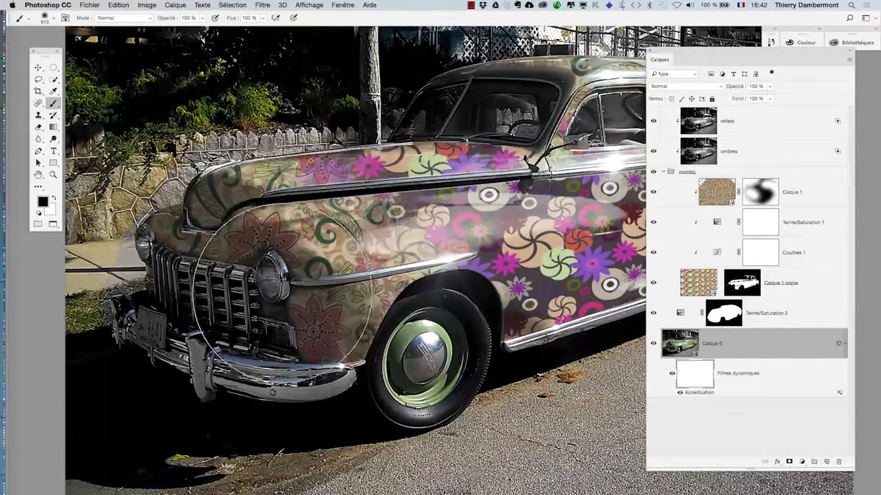
mouse_move(293, 296)
left_mouse_down()
mouse_move(252, 312)
mouse_move(210, 313)
left_mouse_up()
left_click(406, 388, "super")
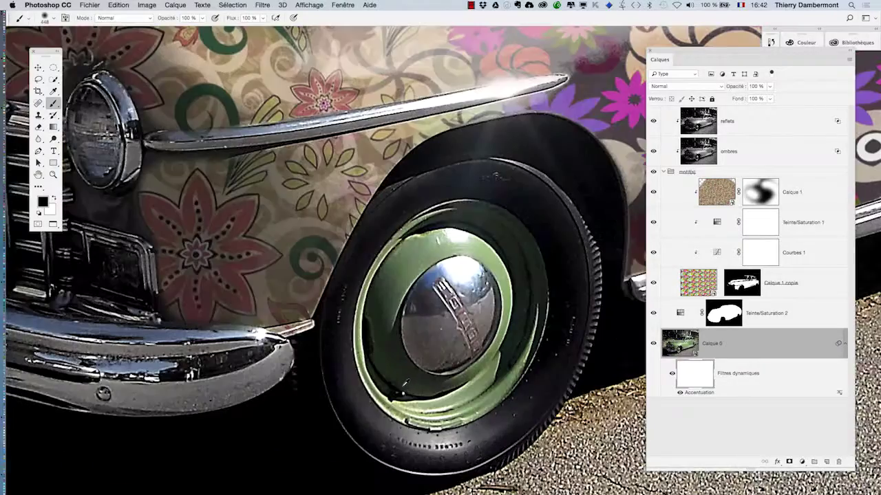
left_click_drag(304, 316, 262, 277)
mouse_move(323, 330)
left_mouse_down()
mouse_move(303, 330)
mouse_move(482, 324)
mouse_move(456, 158)
mouse_move(466, 359)
mouse_move(389, 280)
mouse_move(451, 157)
mouse_move(505, 268)
mouse_move(384, 403)
mouse_move(377, 398)
left_mouse_up()
- Mask the sharpening on the rear wheel by painting it black with a smaller brush of about 146 px
mouse_move(461, 355)
left_mouse_down()
mouse_move(459, 364)
mouse_move(103, 410)
left_mouse_up()
mouse_move(612, 223)
left_mouse_down()
mouse_move(418, 306)
mouse_move(360, 346)
left_mouse_up()
left_click_drag(481, 349, 464, 352)
left_click_drag(511, 320, 484, 330)
mouse_move(497, 310)
left_mouse_down()
mouse_move(524, 261)
mouse_move(532, 201)
mouse_move(518, 303)
mouse_move(540, 206)
mouse_move(509, 275)
mouse_move(466, 309)
mouse_move(469, 328)
mouse_move(548, 244)
mouse_move(558, 215)
left_mouse_up()
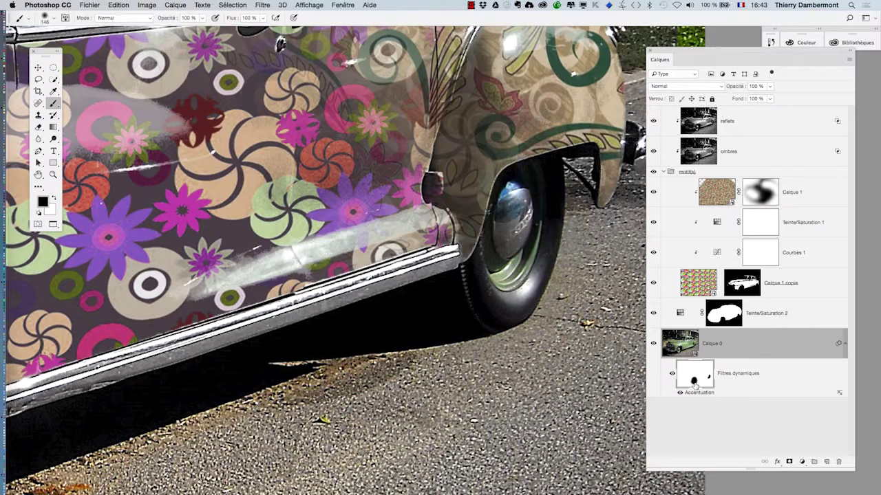
- Compare the front wheel's sharpness with the smart filter mask disabled and enabled
left_click_drag(362, 371, 587, 269)
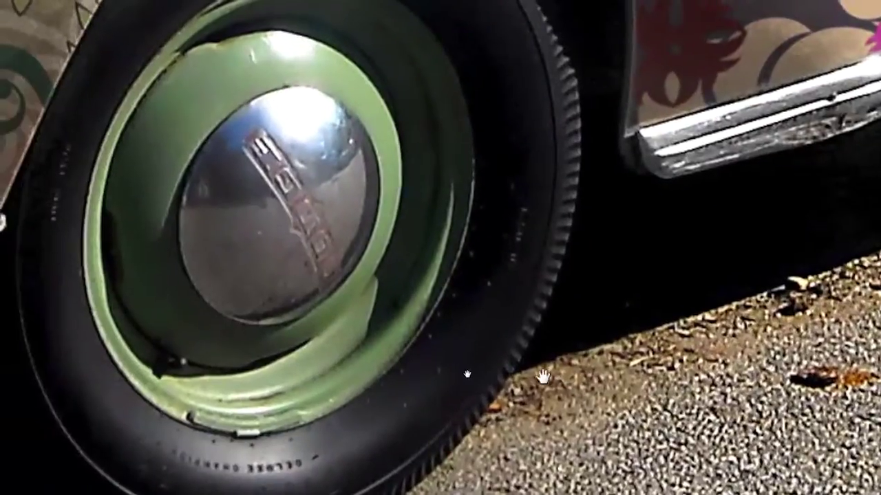
left_click_drag(476, 375, 558, 392)
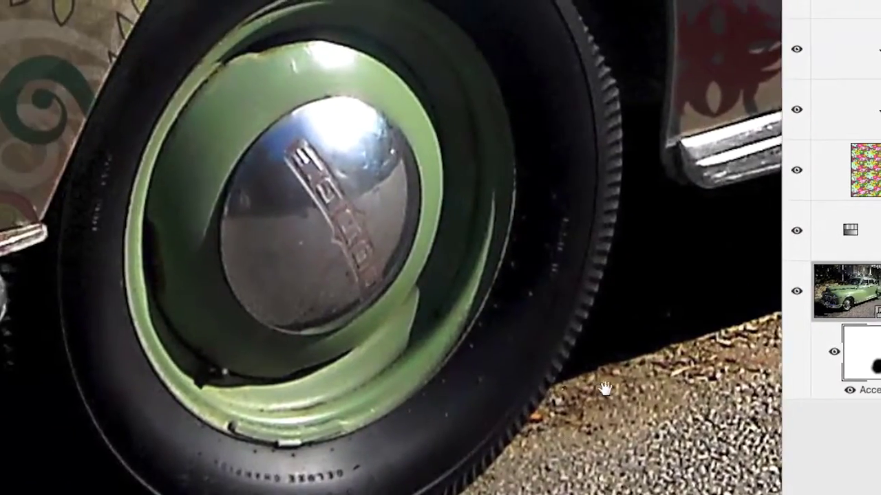
scroll(626, 389, "down", 2)
scroll(650, 392, "down", 2)
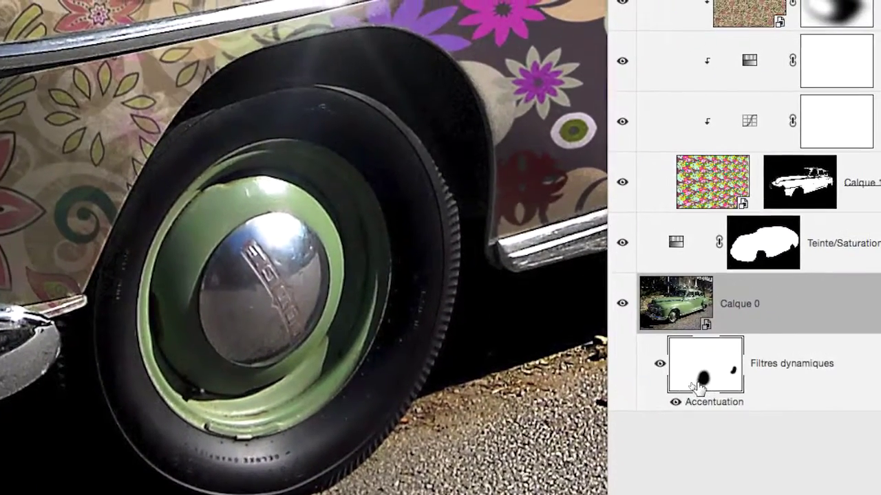
left_click(697, 388, "shift")
left_click(697, 386, "shift")
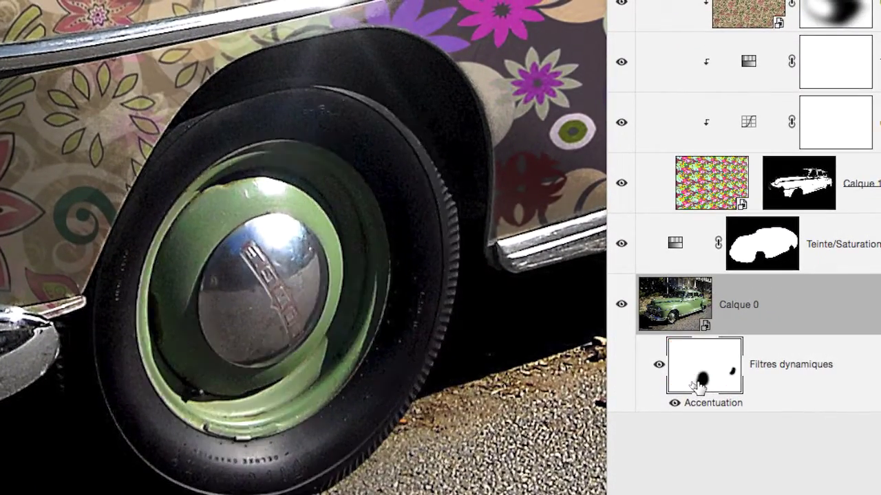
left_click(697, 386, "shift")
left_click(697, 387, "shift")
left_click(697, 386, "shift")
left_click(697, 387, "shift")
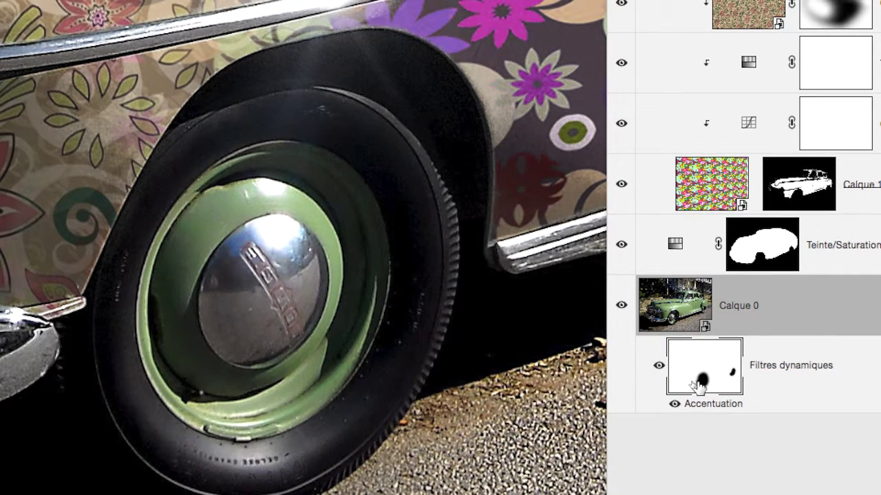
left_click(697, 387, "shift")
left_click(697, 387, "shift")
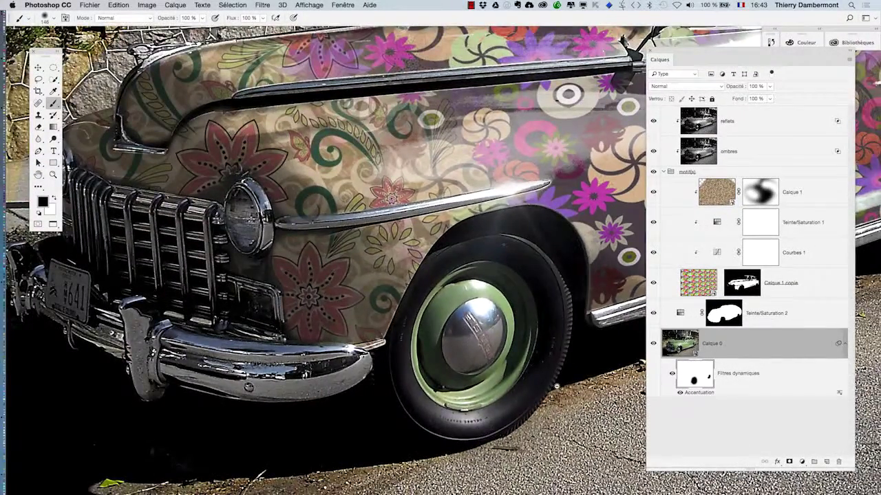
- Start saving the composite under another name, opening the file name for editing right after the number 11
scroll(561, 390, "down", 2)
scroll(540, 402, "down", 1)
left_click_drag(480, 417, 291, 375)
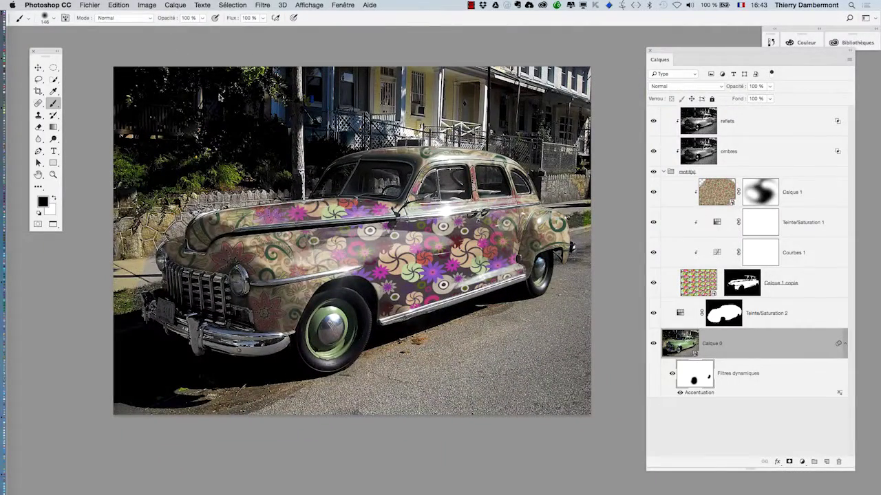
left_click(92, 4)
left_click(138, 101)
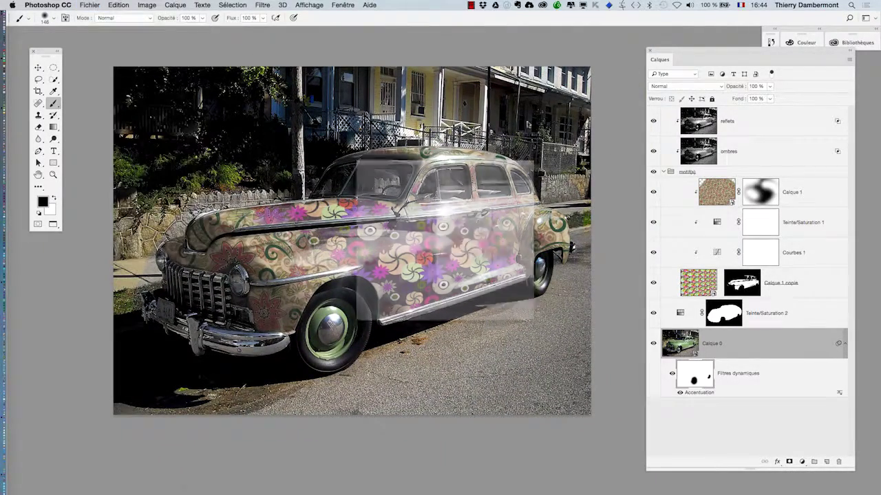
left_click(495, 38)
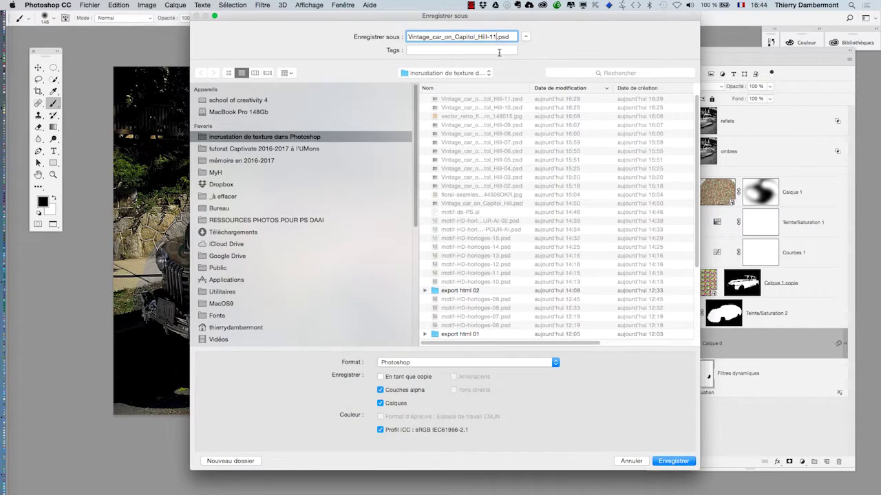